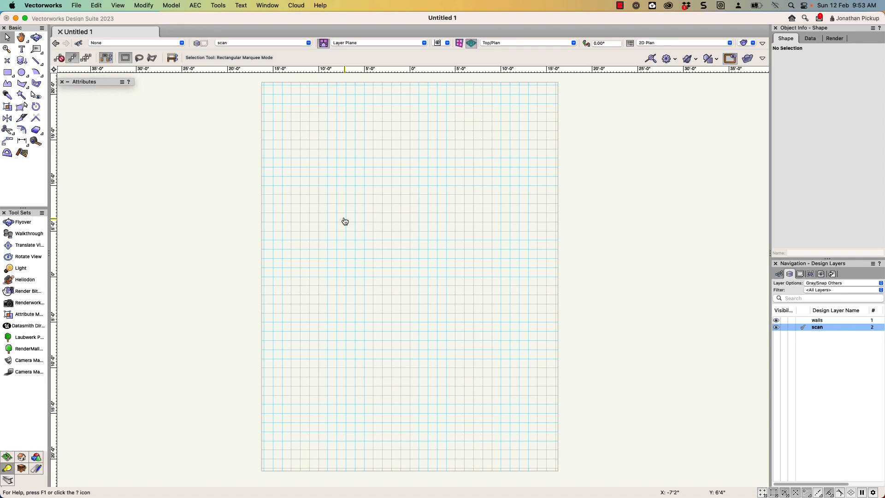
# - Drop the JP_Tom_Cottage_4.8_210113_v2022_v2023.pdf onto the canvas and set the import page range to 4–4
pyautogui.press('super+Tab')
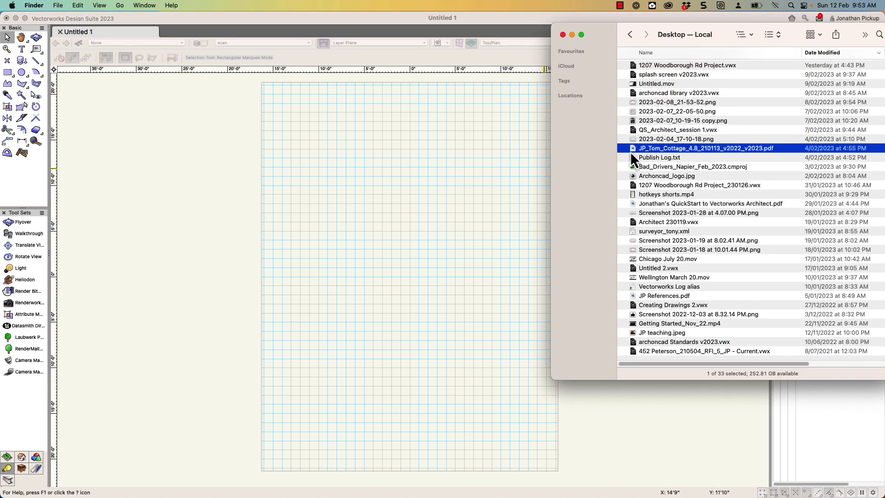
pyautogui.moveTo(630, 151); pyautogui.dragTo(336, 251)
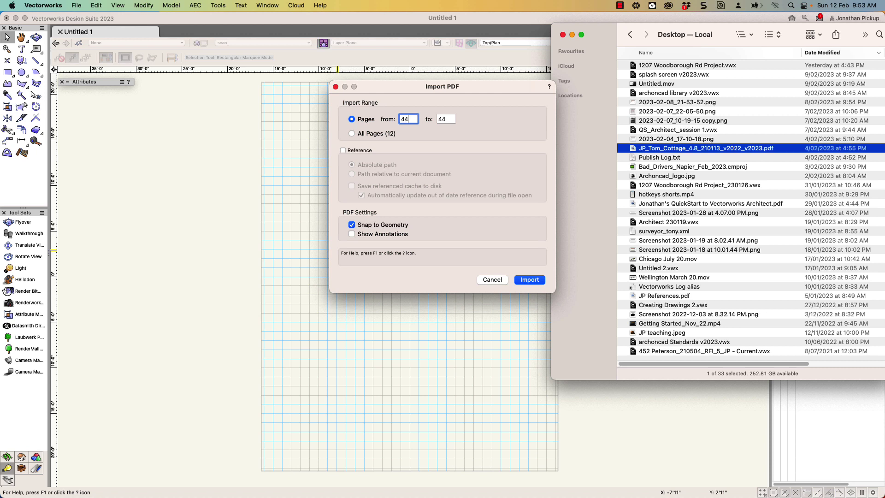
pyautogui.press('BackSpace')
pyautogui.press('Tab')
pyautogui.press('Tab')
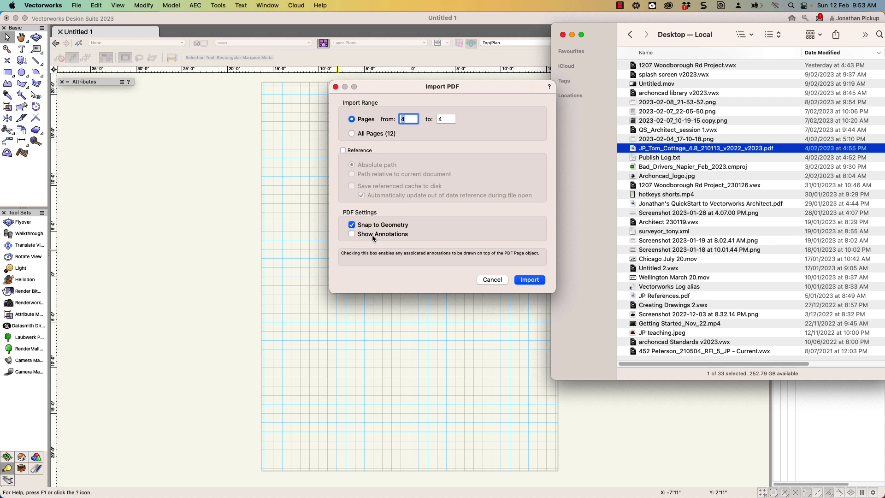
# - Import PDF page 4 and pan so the cottage floor plan sits centred in view
pyautogui.click(536, 282)
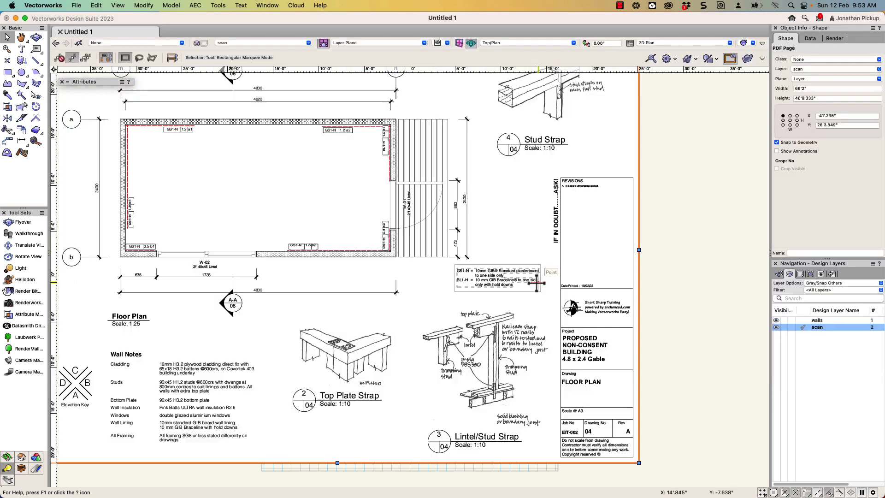
pyautogui.moveTo(536, 283)
pyautogui.mouseDown(button='middle')
pyautogui.moveTo(571, 293)
pyautogui.moveTo(539, 300)
pyautogui.mouseUp(button='middle')
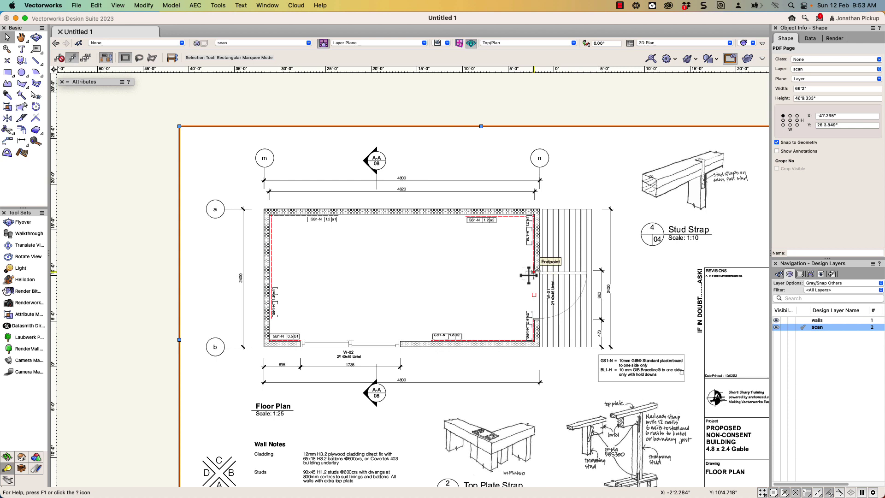
# - Crop the PDF page to a rectangle around the floor plan and its dimensions
pyautogui.rightClick(528, 274)
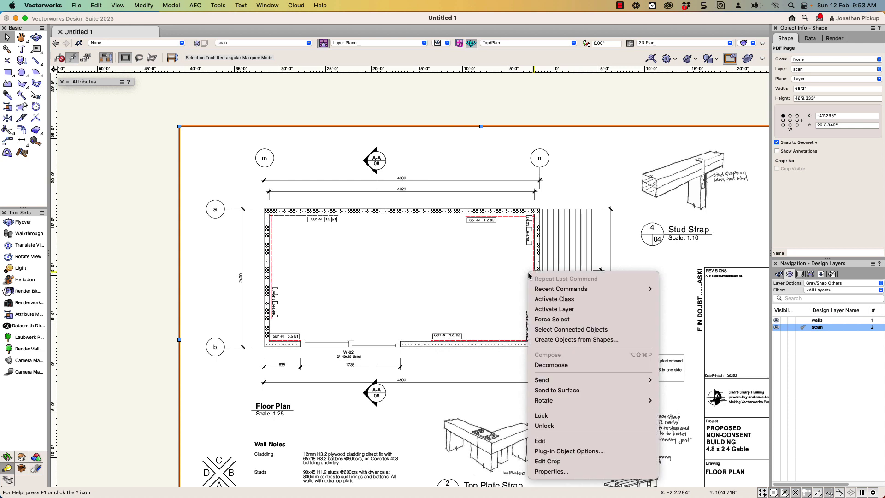
pyautogui.click(535, 461)
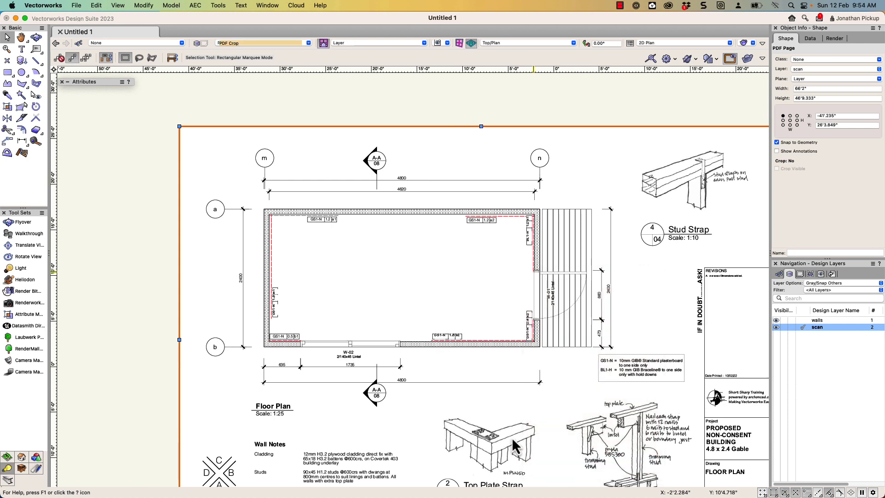
pyautogui.press('4')
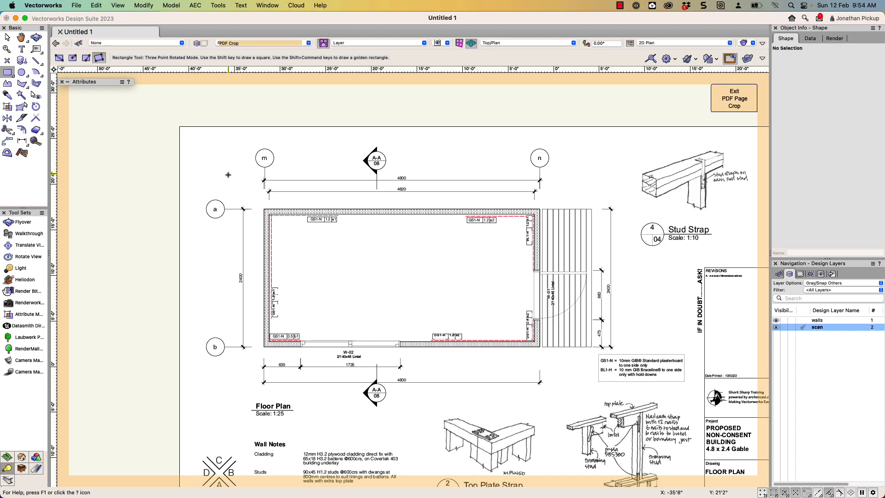
pyautogui.click(228, 173)
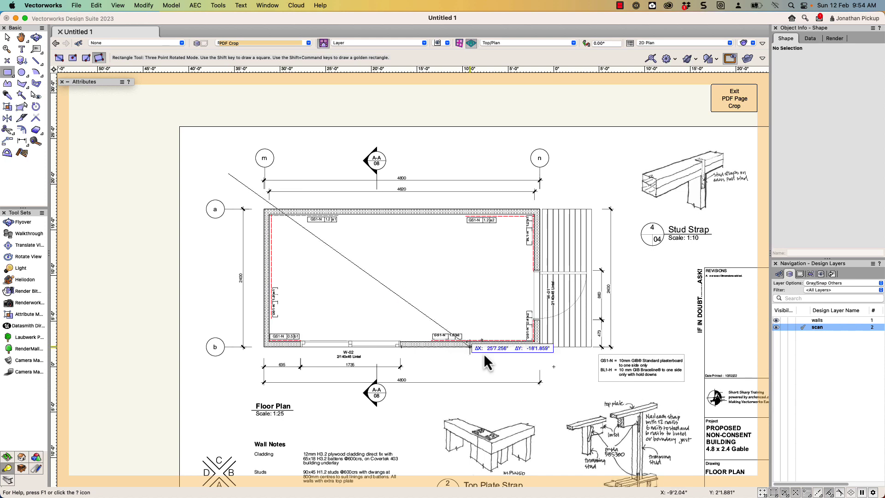
pyautogui.click(628, 173)
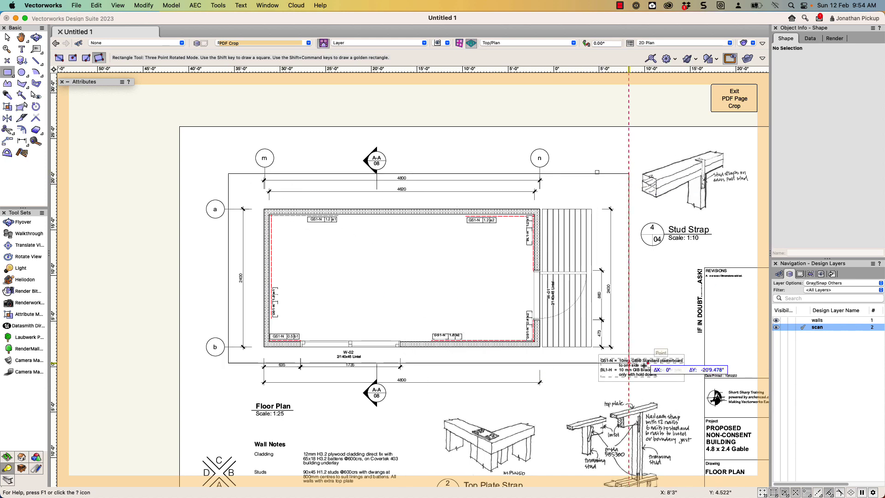
pyautogui.click(644, 398)
pyautogui.click(728, 108)
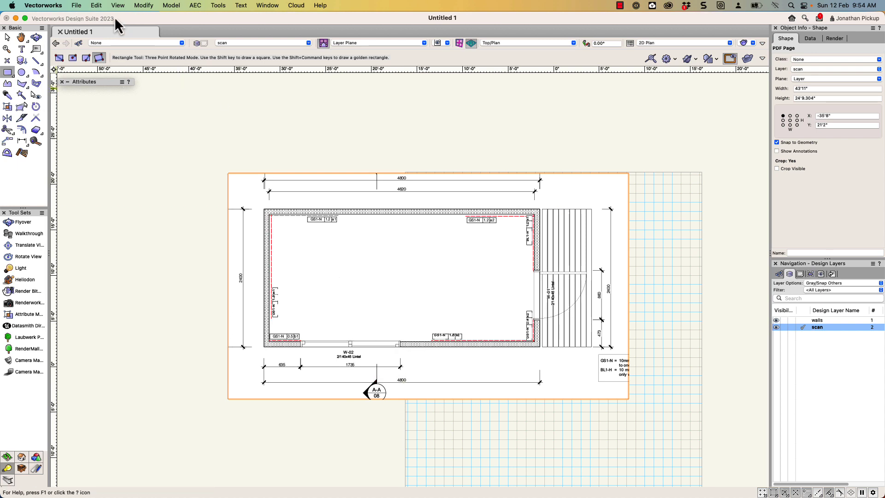
# - Scale the plan symmetrically by distance so its 4800 dimension measures 4800mm
pyautogui.click(147, 6)
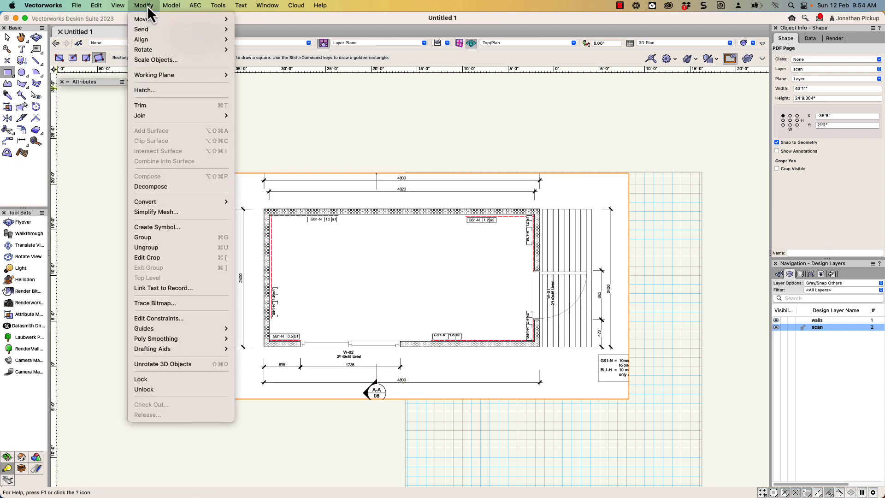
pyautogui.click(153, 60)
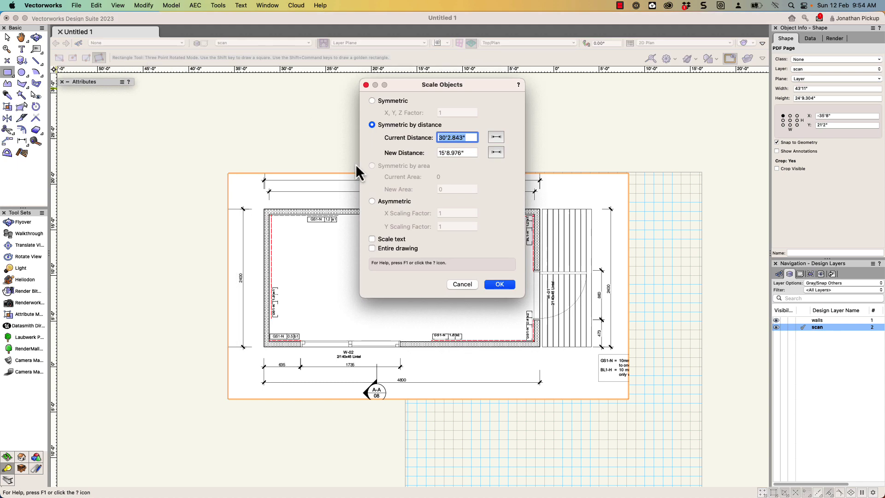
pyautogui.click(382, 237)
pyautogui.click(496, 137)
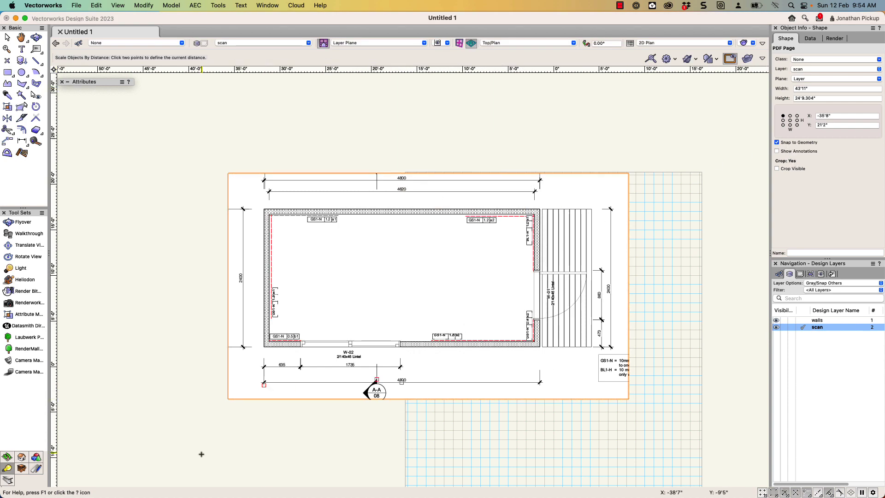
pyautogui.click(264, 384)
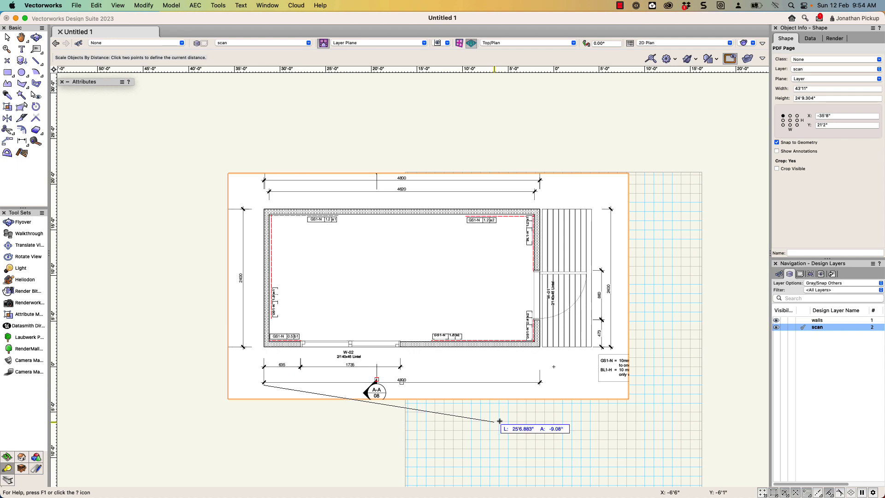
pyautogui.click(539, 384)
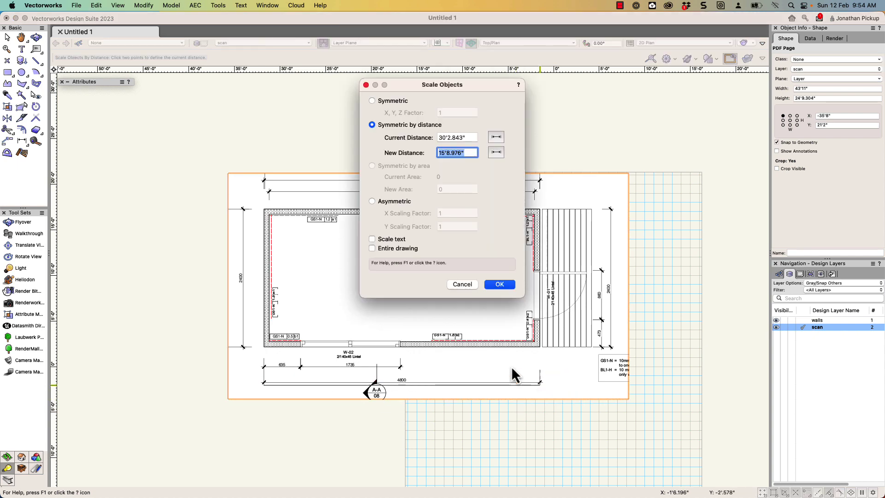
pyautogui.write('4800mm')
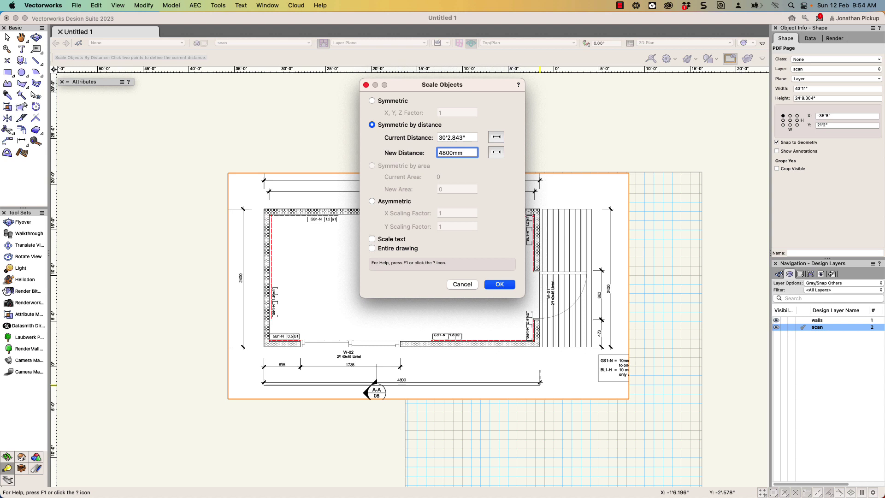
pyautogui.press('Return')
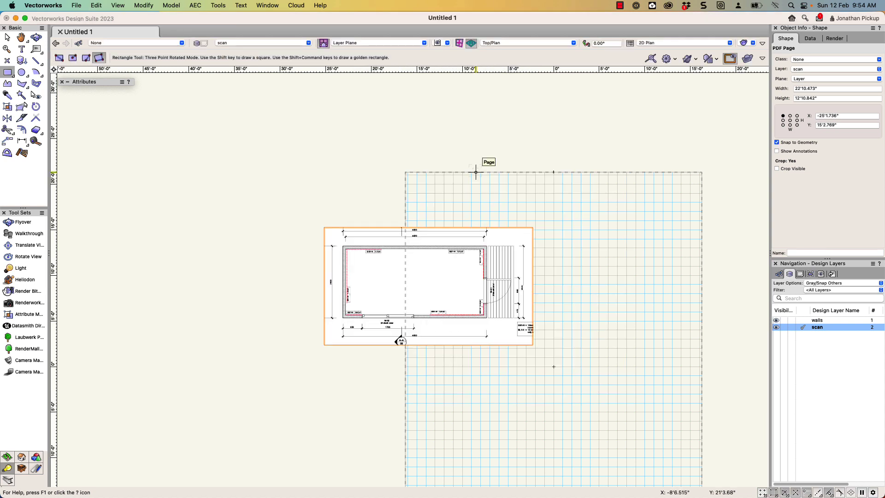
# - Move the plan's centre onto the page centre, decline the backup prompt, and fit the view
pyautogui.hscroll(6, 381, 263)
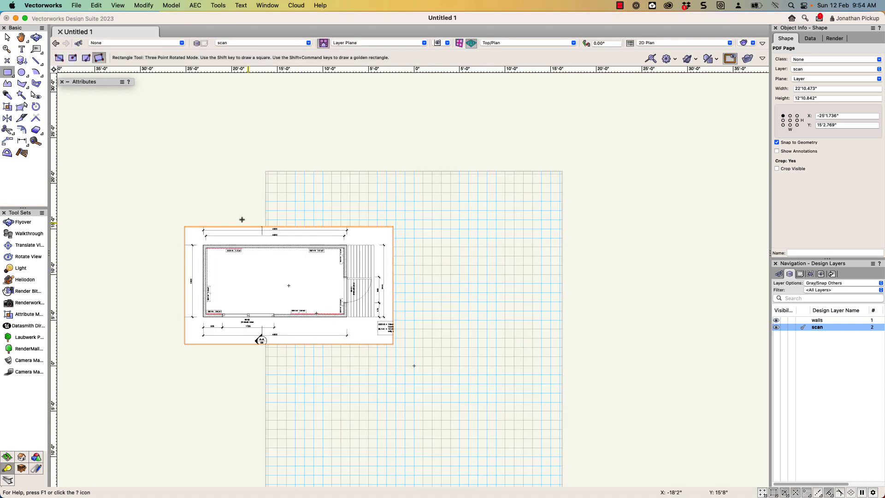
pyautogui.press('x')
pyautogui.moveTo(288, 285); pyautogui.dragTo(413, 374)
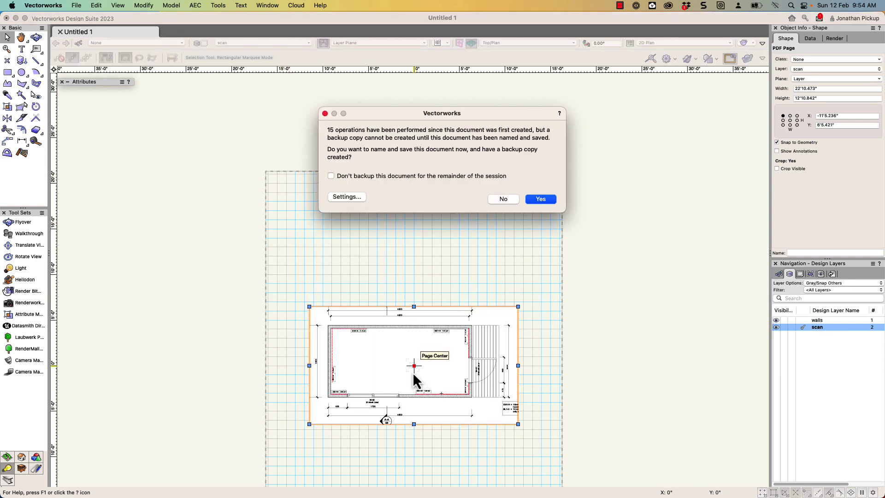
pyautogui.click(350, 179)
pyautogui.click(504, 200)
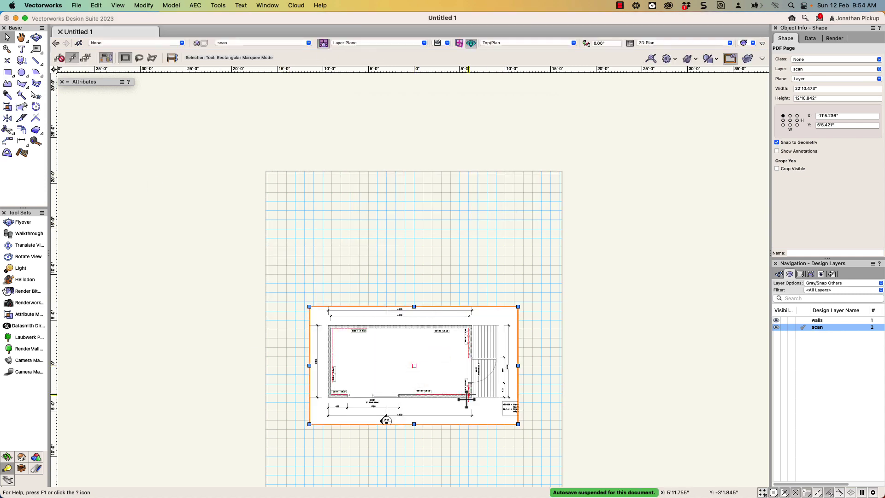
pyautogui.scroll(10, 456, 304)
pyautogui.press('super+6')
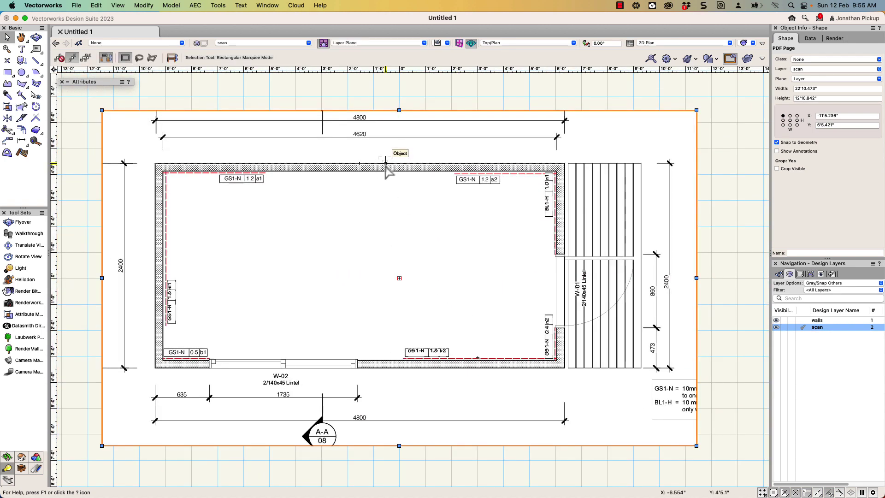
# - Move the plan 3.543" straight down from a point on its top wall, then zoom out
pyautogui.moveTo(385, 165); pyautogui.dragTo(386, 172)
pyautogui.scroll(3, 385, 173)
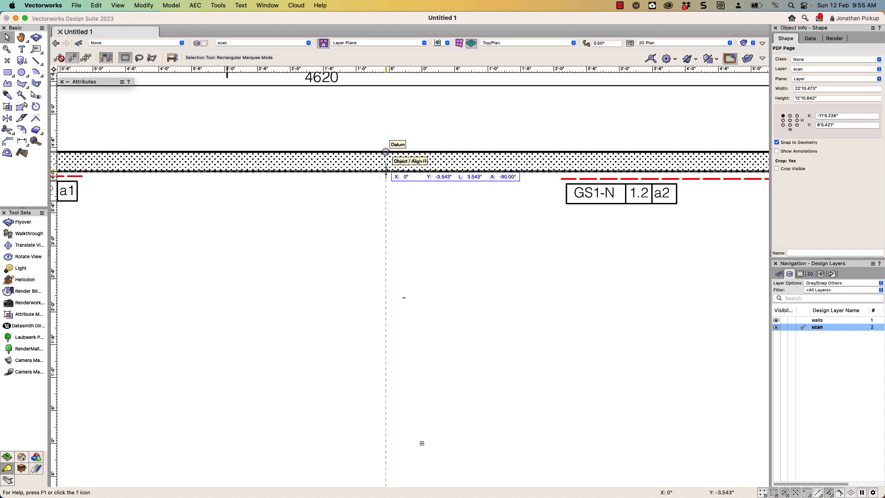
pyautogui.moveTo(386, 173)
pyautogui.mouseDown()
pyautogui.moveTo(73, 106)
pyautogui.moveTo(37, 71)
pyautogui.moveTo(37, 146)
pyautogui.moveTo(47, 118)
pyautogui.mouseUp()
pyautogui.scroll(-5, 386, 174)
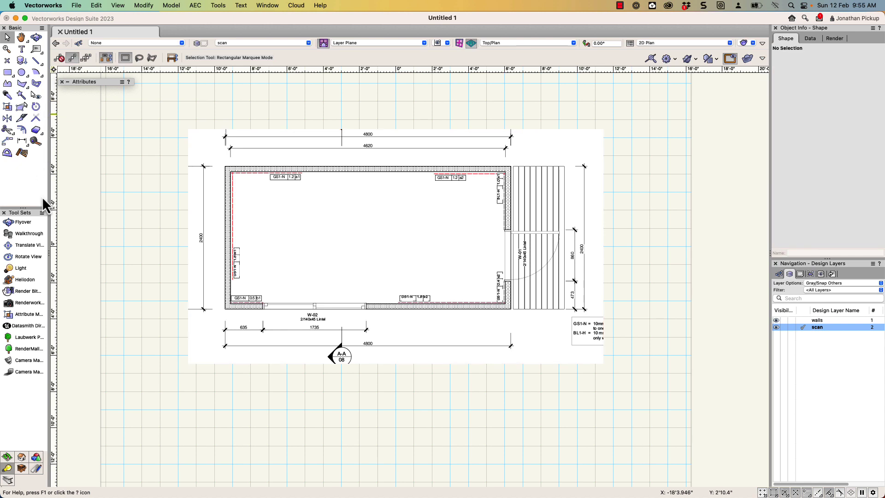
# - Set the Wall tool's overall thickness to 90mm in Wall Preferences
pyautogui.press('9')
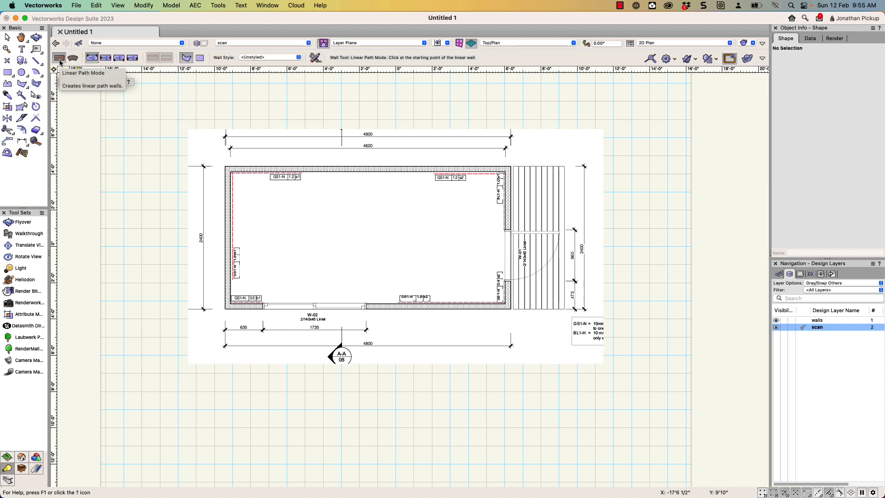
pyautogui.click(315, 57)
pyautogui.write('90mm')
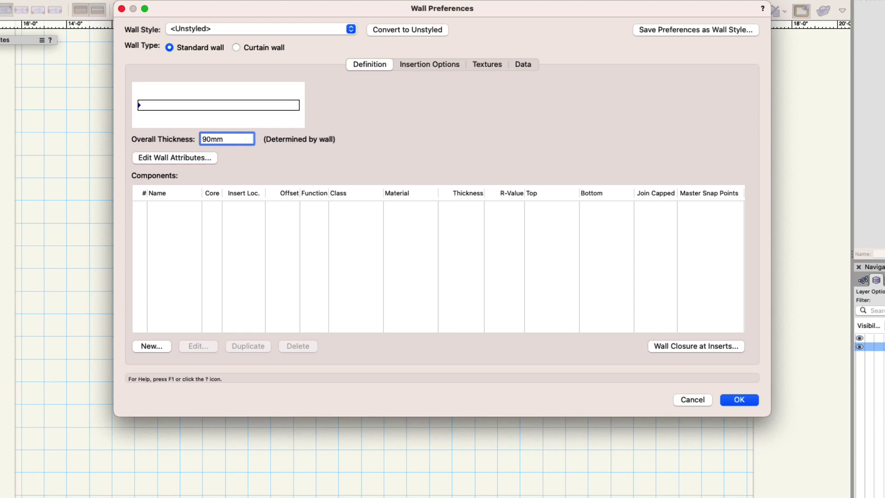
pyautogui.press('Return')
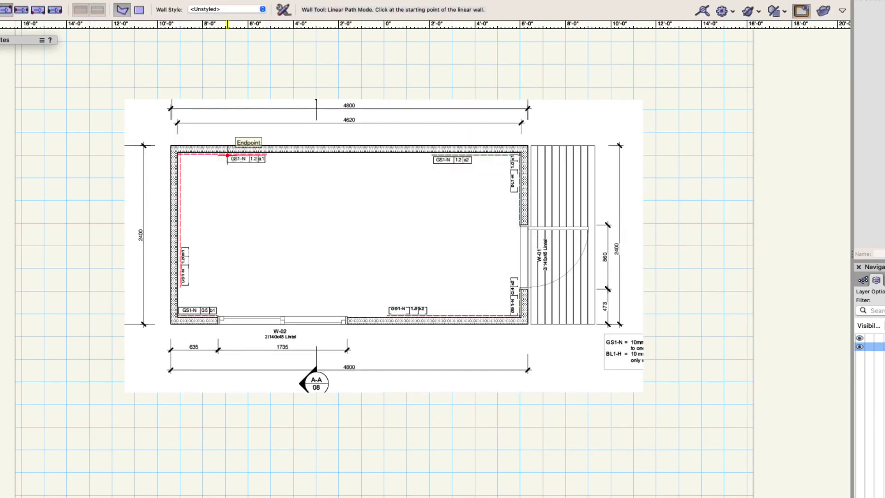
# - Draw walls along the plan's outer rectangle, corner to corner, closing at the top-left
pyautogui.click(170, 145)
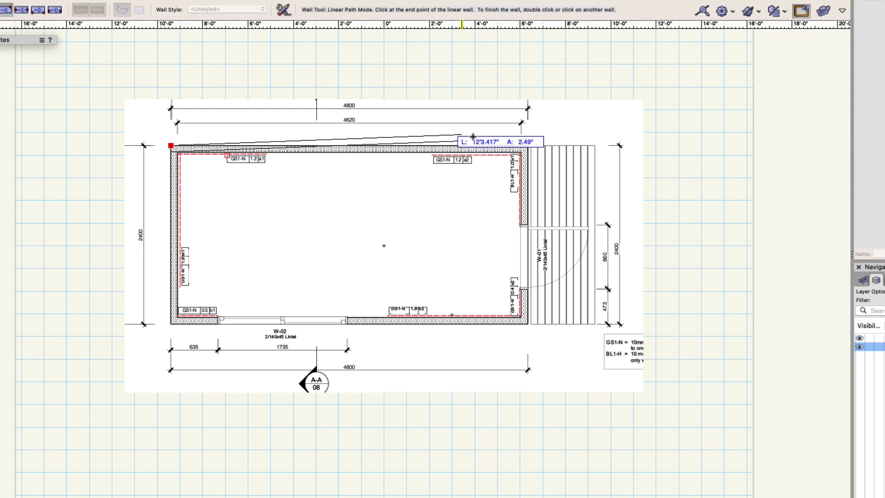
pyautogui.doubleClick(528, 148)
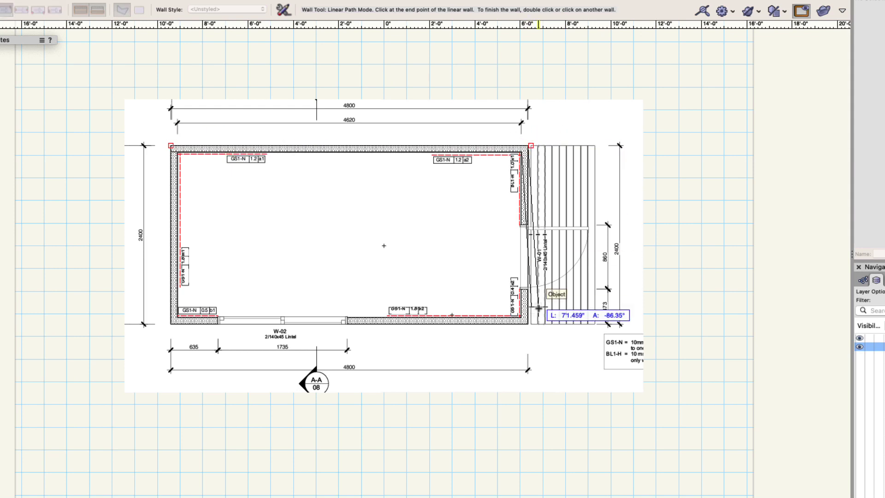
pyautogui.click(528, 324)
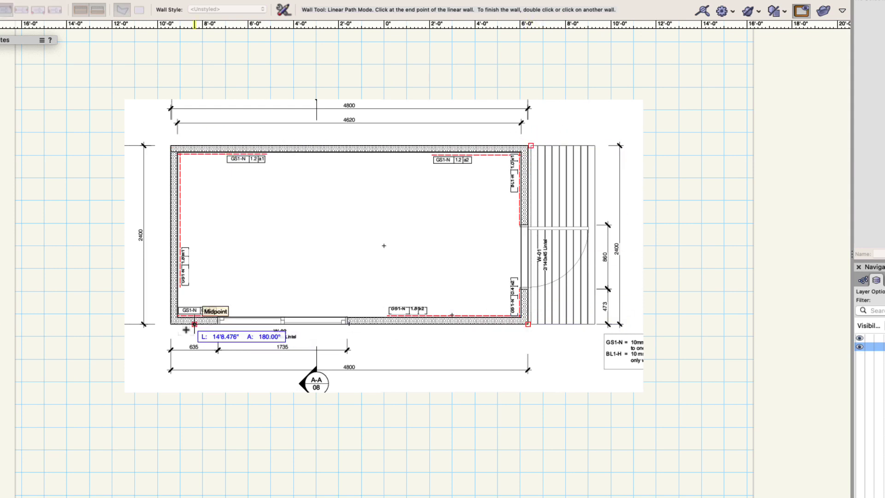
pyautogui.click(171, 323)
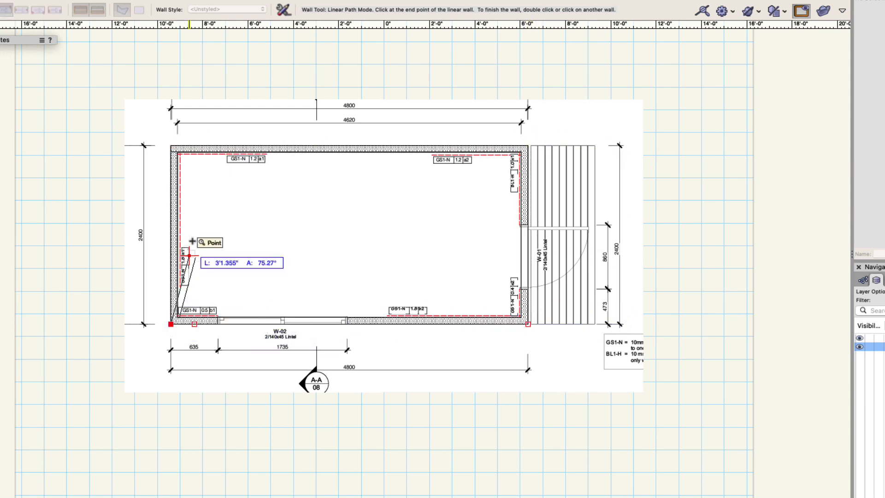
pyautogui.doubleClick(169, 146)
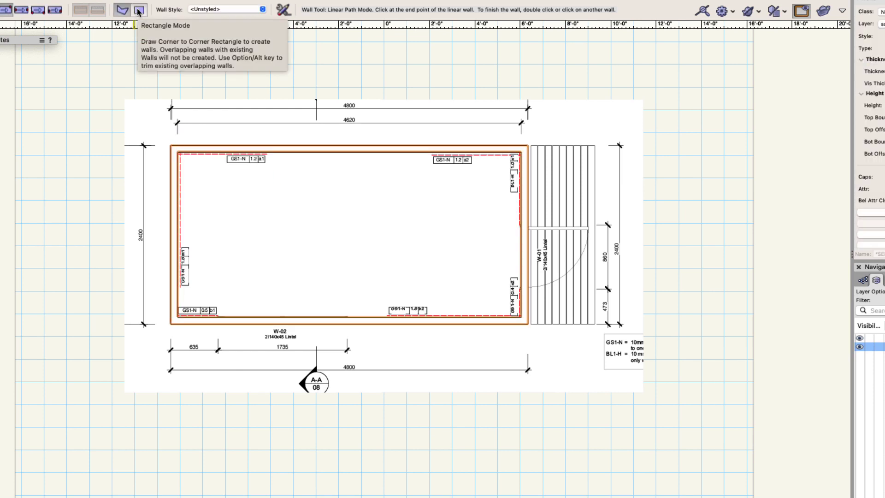
pyautogui.scroll(2, 247, 241)
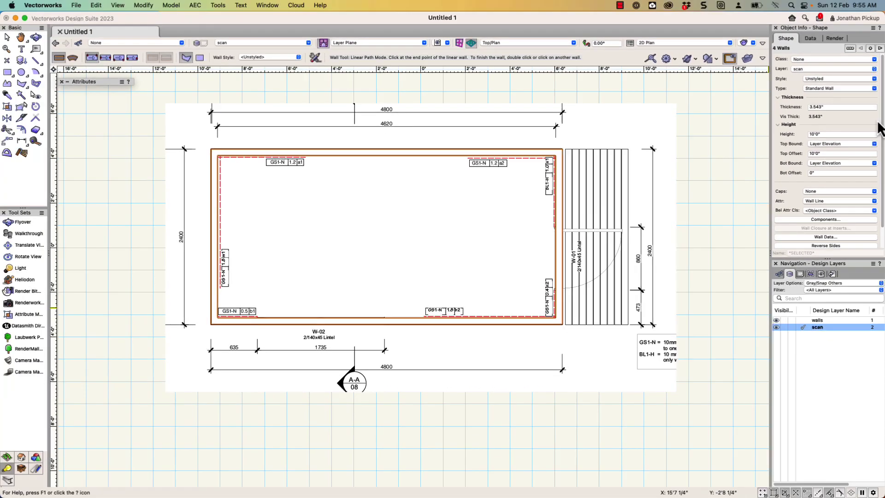
# - Move the four walls onto the walls layer and make it the active layer
pyautogui.click(807, 71)
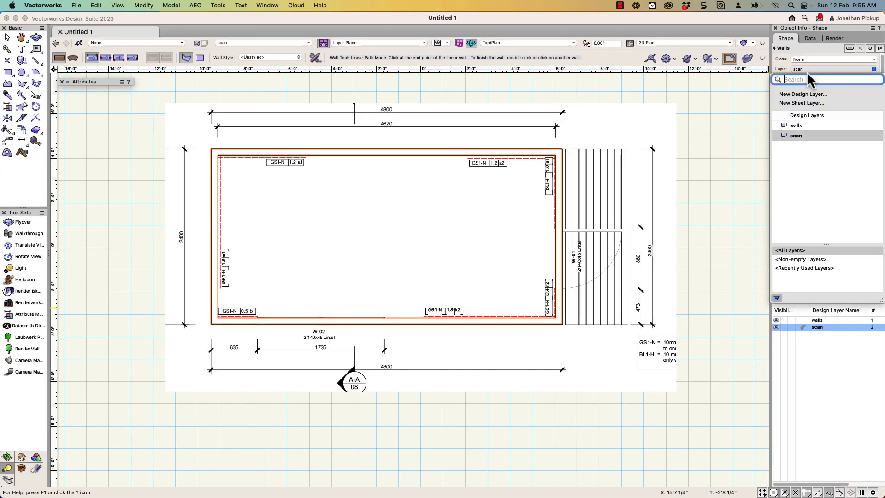
pyautogui.click(790, 129)
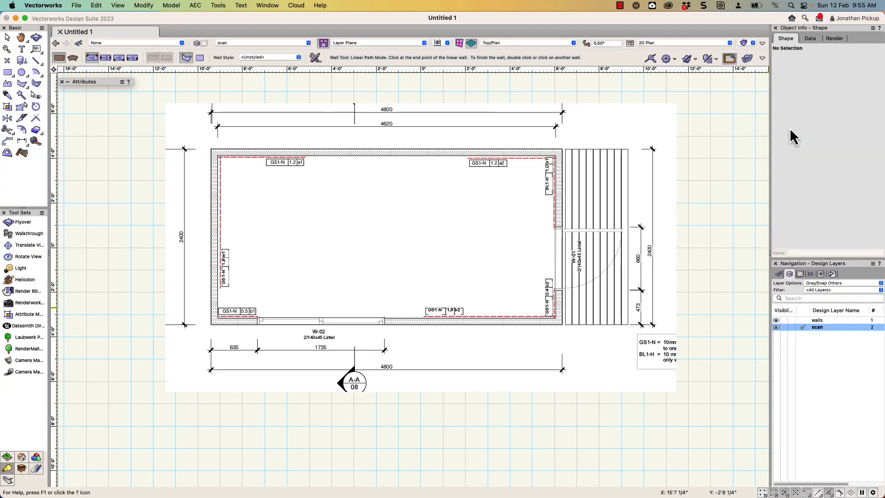
pyautogui.click(802, 321)
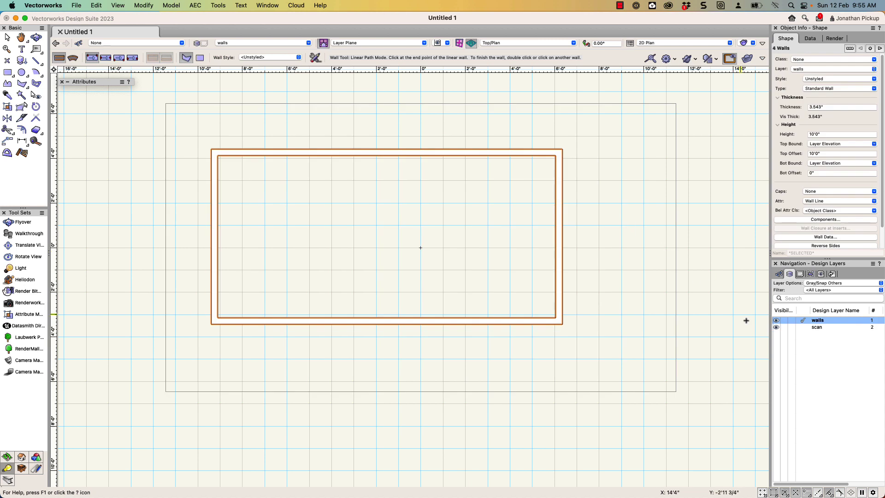
# - Set layer options to Show/Snap Others and keep the scan layer visible underneath
pyautogui.click(819, 284)
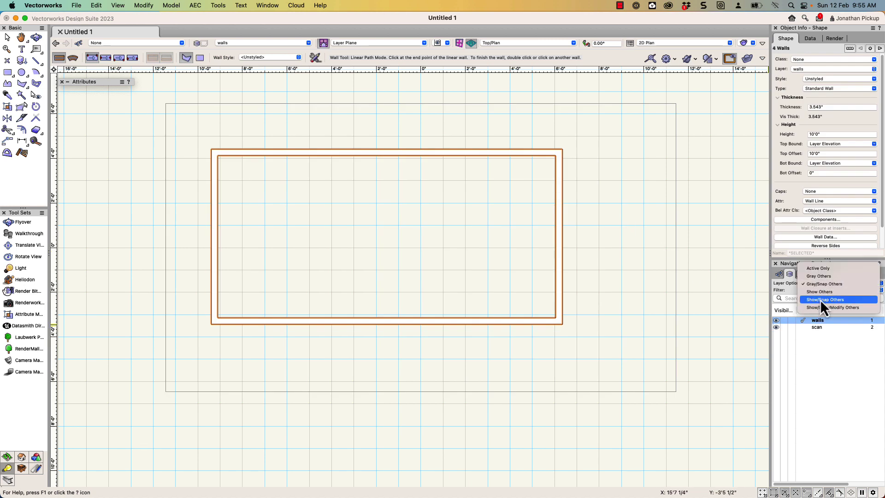
pyautogui.click(820, 302)
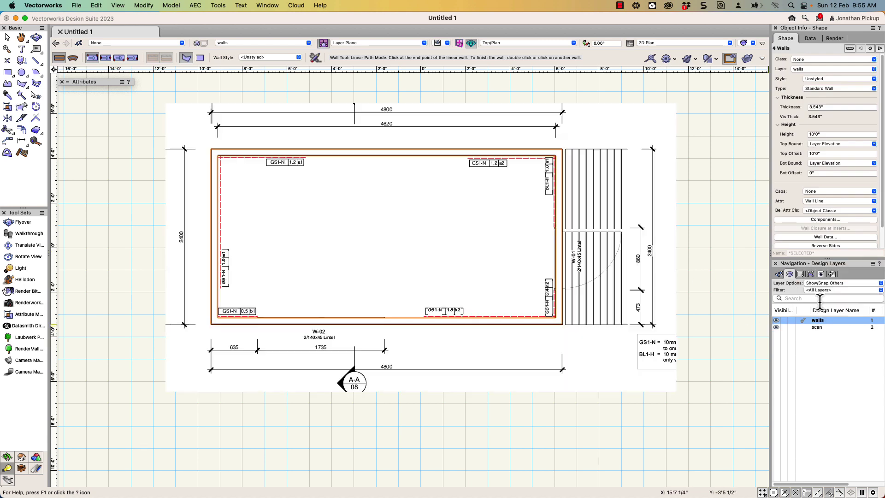
pyautogui.click(791, 328)
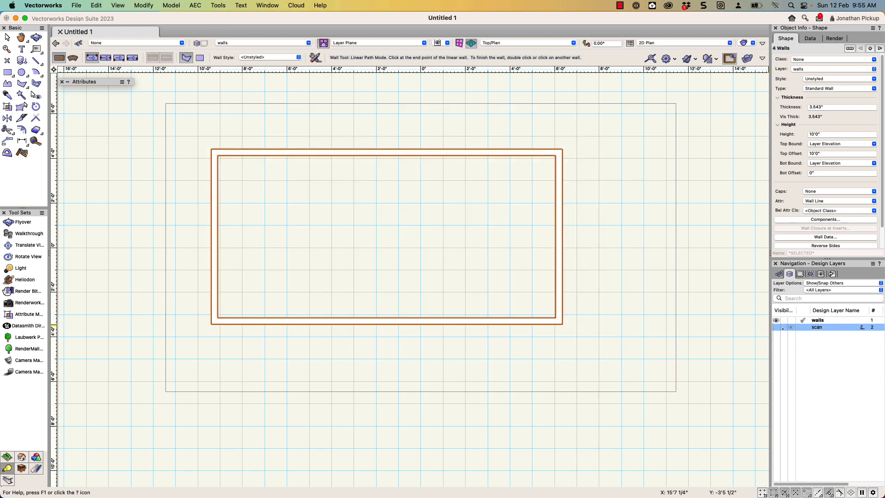
pyautogui.click(783, 327)
pyautogui.click(777, 328)
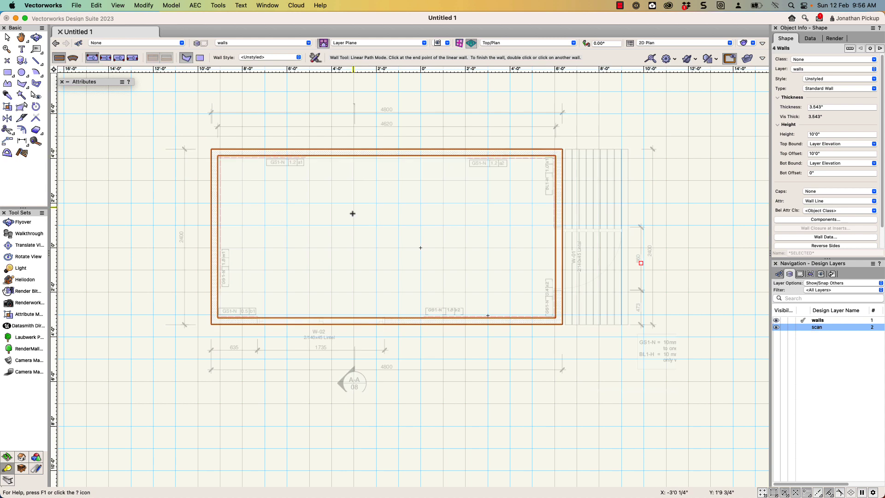
pyautogui.scroll(3, 257, 342)
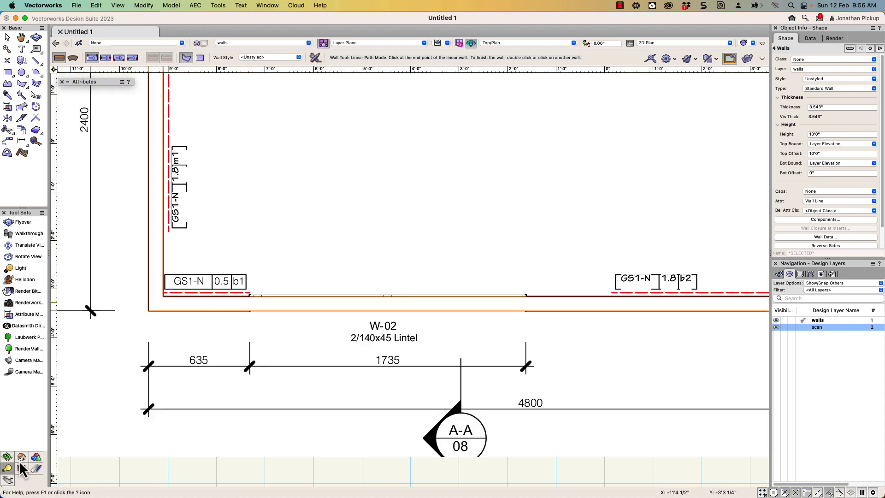
# - Insert a window from the Building Shell tools into the bottom wall
pyautogui.click(21, 468)
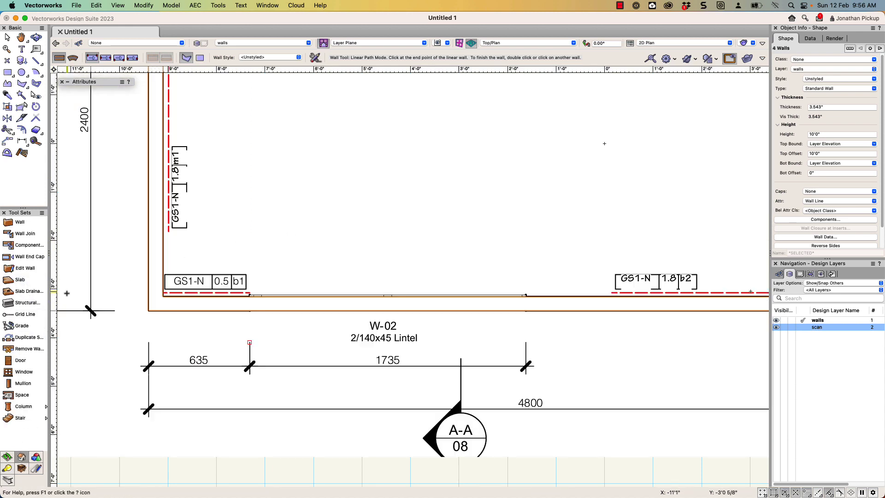
pyautogui.click(20, 373)
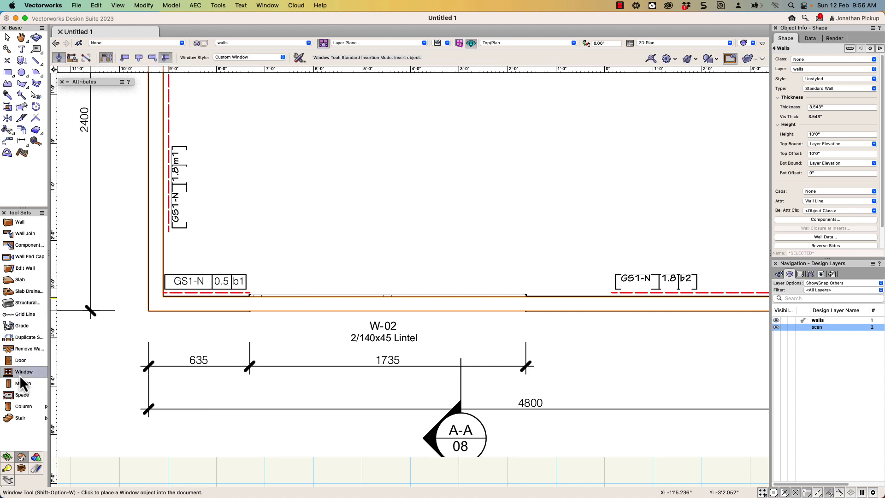
pyautogui.click(409, 312)
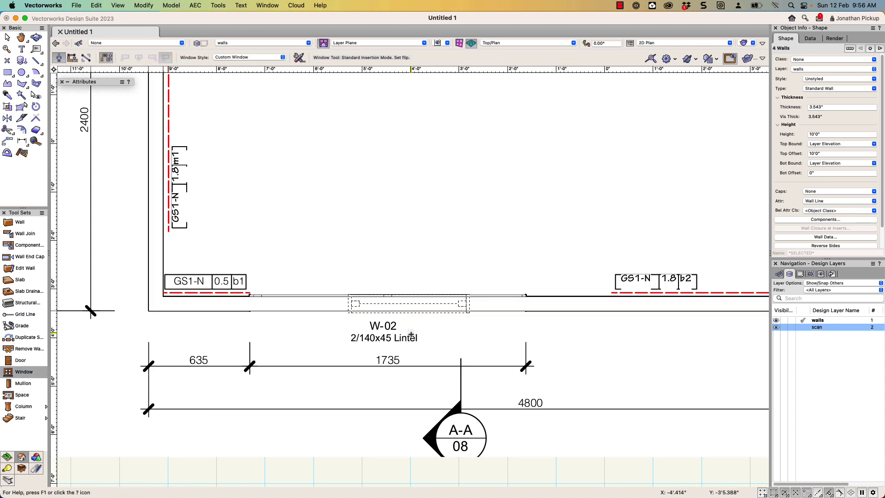
pyautogui.click(422, 324)
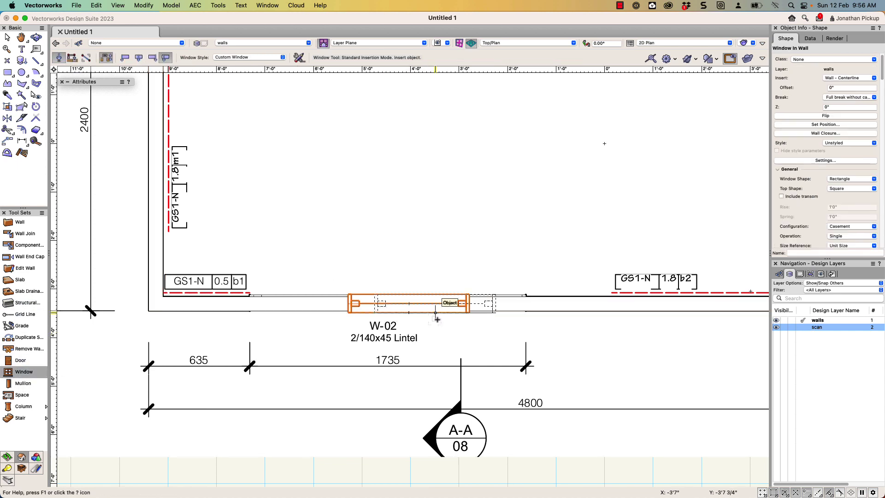
# - Stretch both window ends to span the 1735 W-02 opening on the plan
pyautogui.press('x')
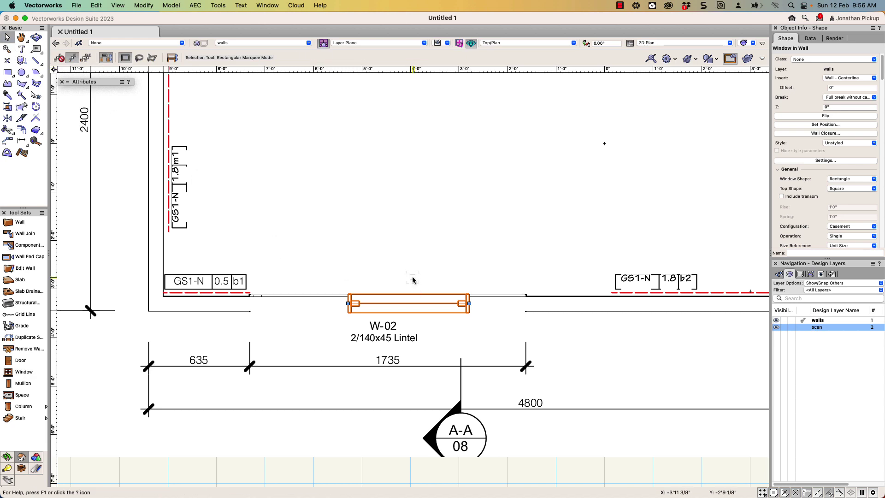
pyautogui.moveTo(469, 303); pyautogui.dragTo(521, 304)
pyautogui.moveTo(520, 304); pyautogui.dragTo(525, 303)
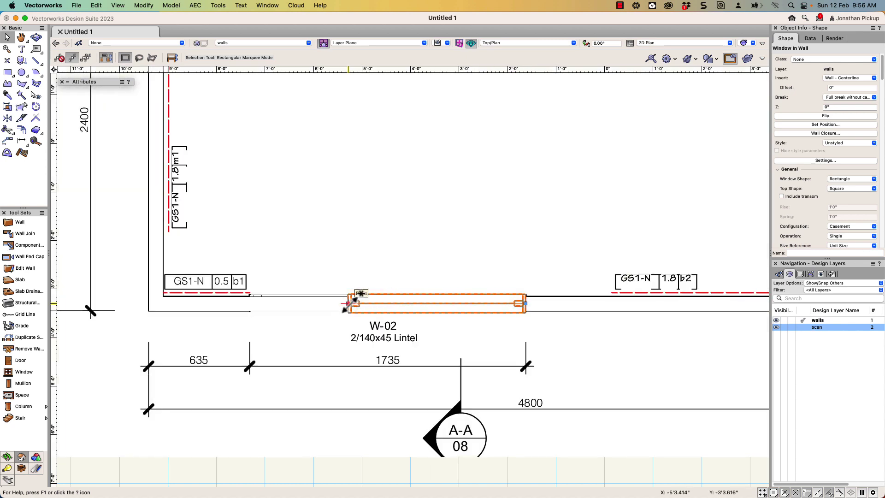
pyautogui.moveTo(348, 303); pyautogui.dragTo(249, 303)
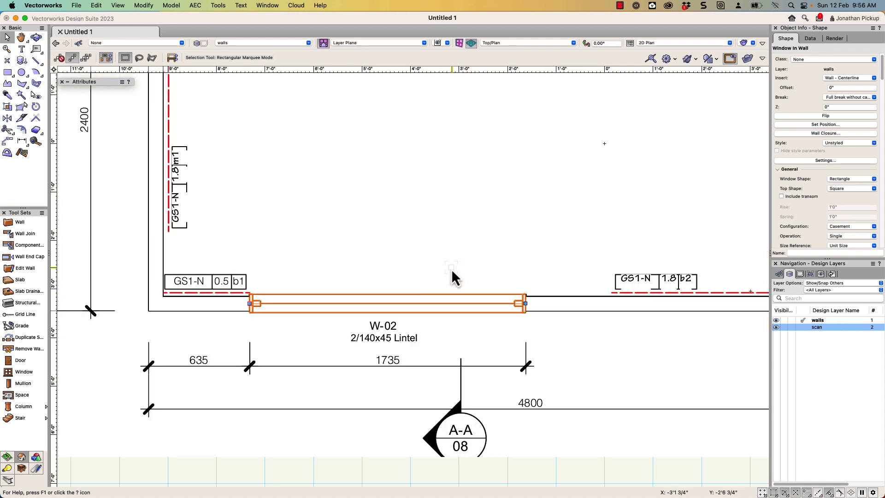
# - Insert a swing door into the right wall at W-01, setting its flip direction
pyautogui.scroll(-5, 454, 269)
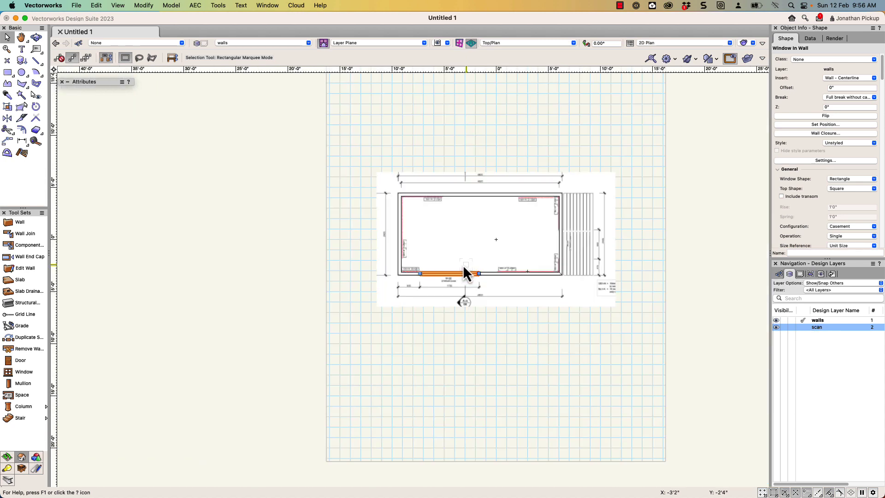
pyautogui.scroll(5, 493, 194)
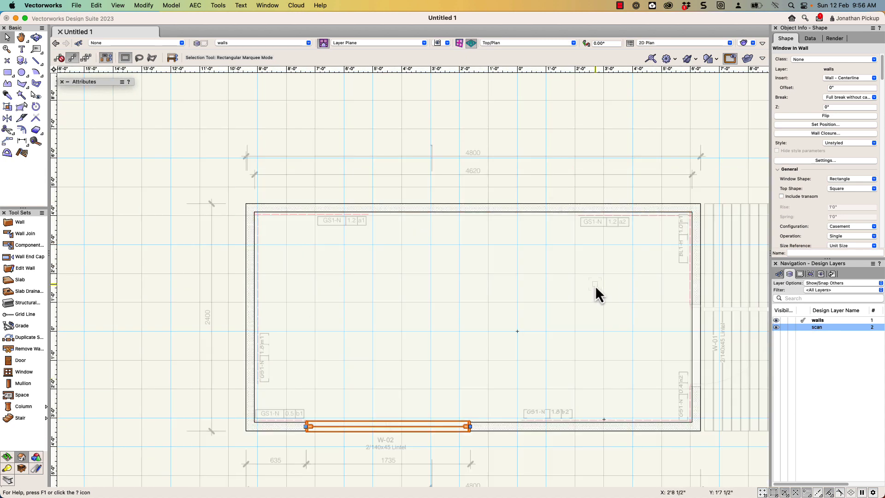
pyautogui.moveTo(598, 294)
pyautogui.mouseDown(button='middle')
pyautogui.moveTo(414, 209)
pyautogui.moveTo(348, 245)
pyautogui.mouseUp(button='middle')
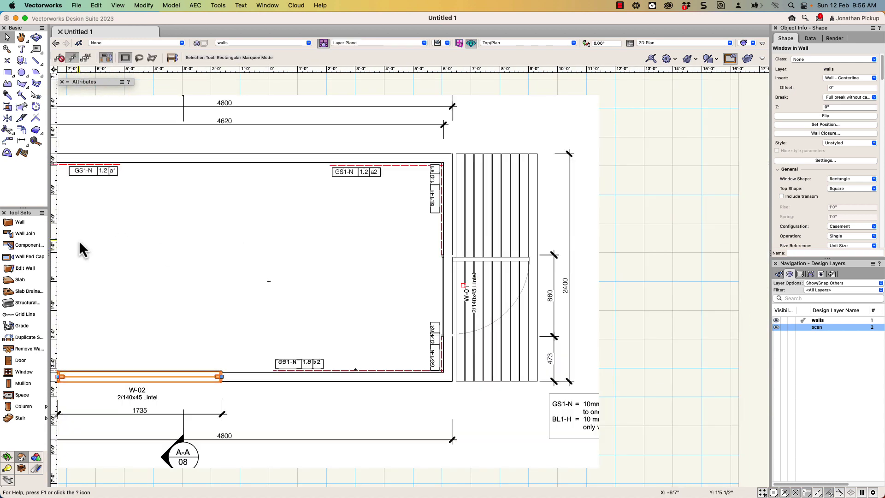
pyautogui.click(20, 360)
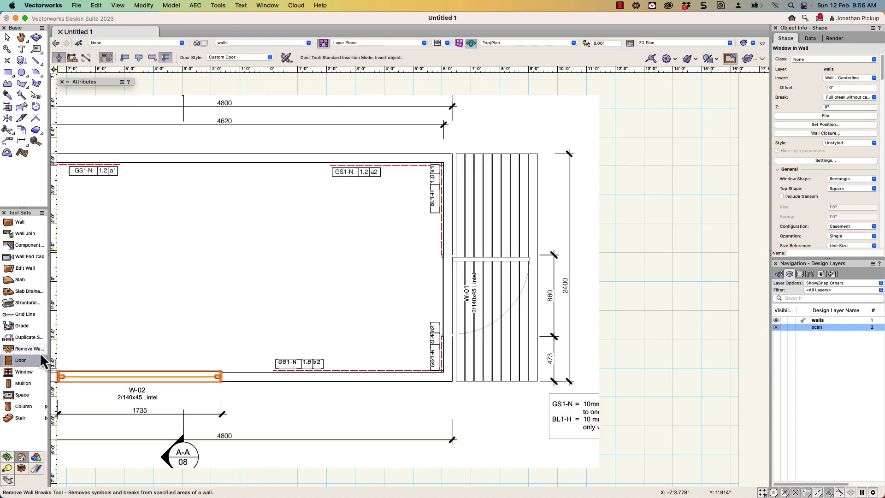
pyautogui.click(453, 276)
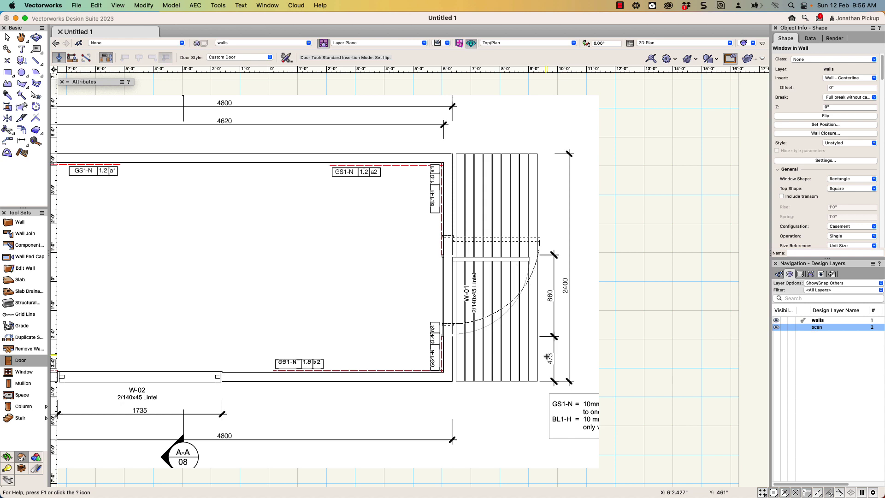
pyautogui.click(477, 329)
pyautogui.scroll(5, 475, 329)
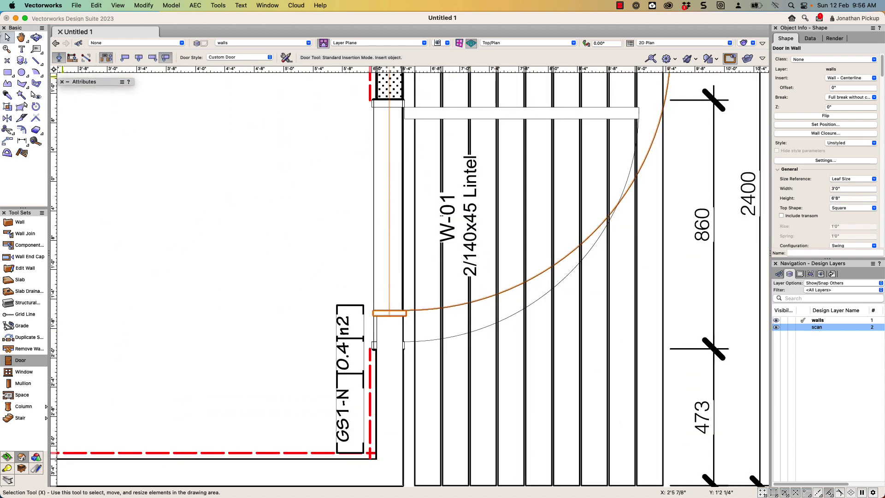
# - Drag the door's end handles so it spans the W-01 opening at 2'7.89"
pyautogui.click(7, 39)
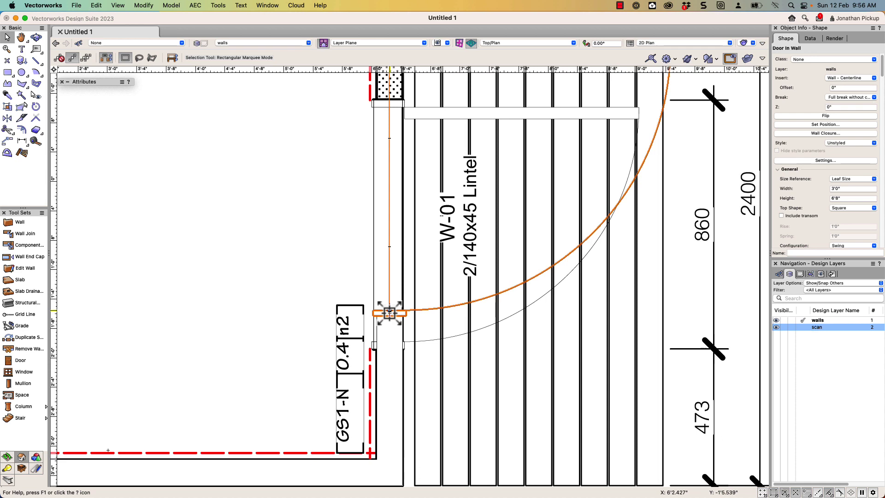
pyautogui.moveTo(389, 315); pyautogui.dragTo(389, 350)
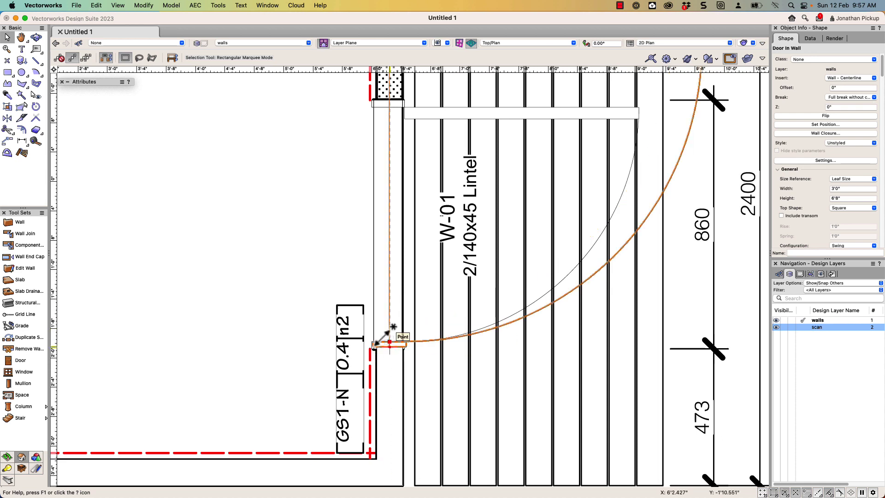
pyautogui.press('h')
pyautogui.moveTo(390, 187); pyautogui.dragTo(389, 289)
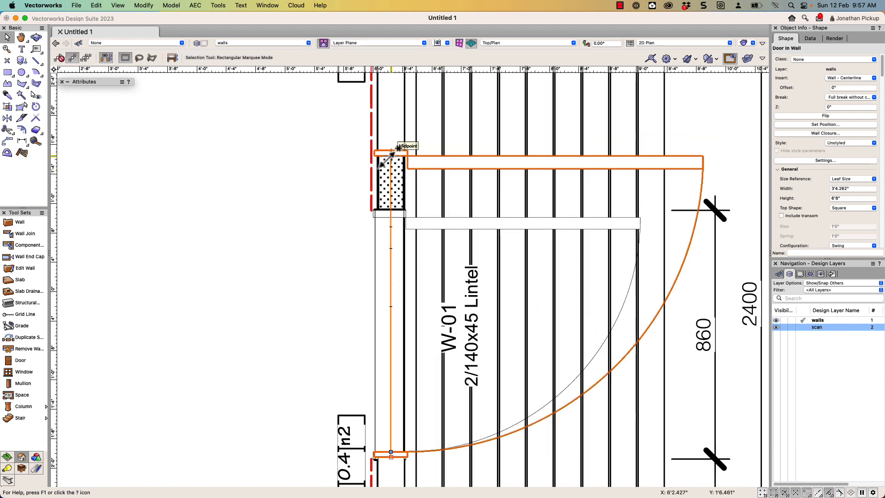
pyautogui.moveTo(390, 153); pyautogui.dragTo(388, 217)
pyautogui.scroll(-2, 580, 178)
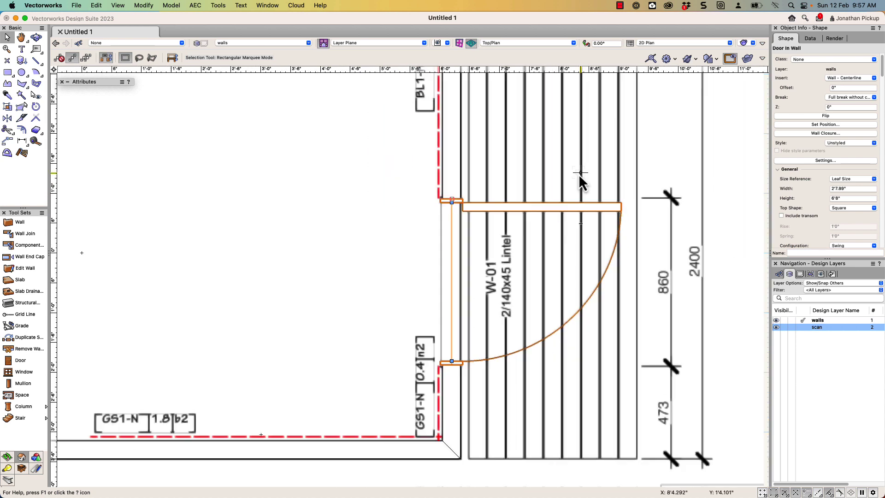
pyautogui.scroll(-3, 582, 179)
pyautogui.click(540, 336)
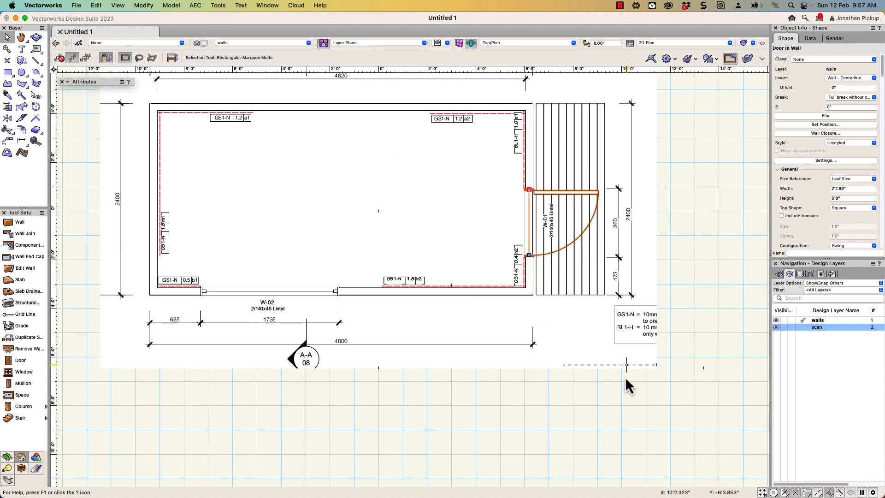